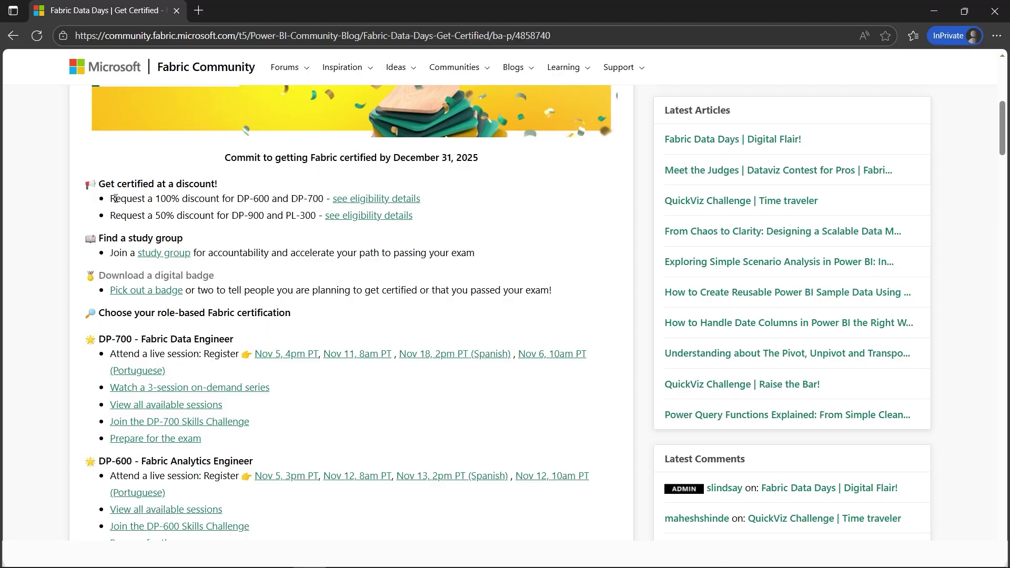
Review the 100% and 50% exam discount offer lines in the Get Certified article
drag(112, 198, 325, 198)
drag(112, 217, 316, 216)
click(232, 216)
click(264, 218)
click(510, 218)
scroll(608, 315, up, 10)
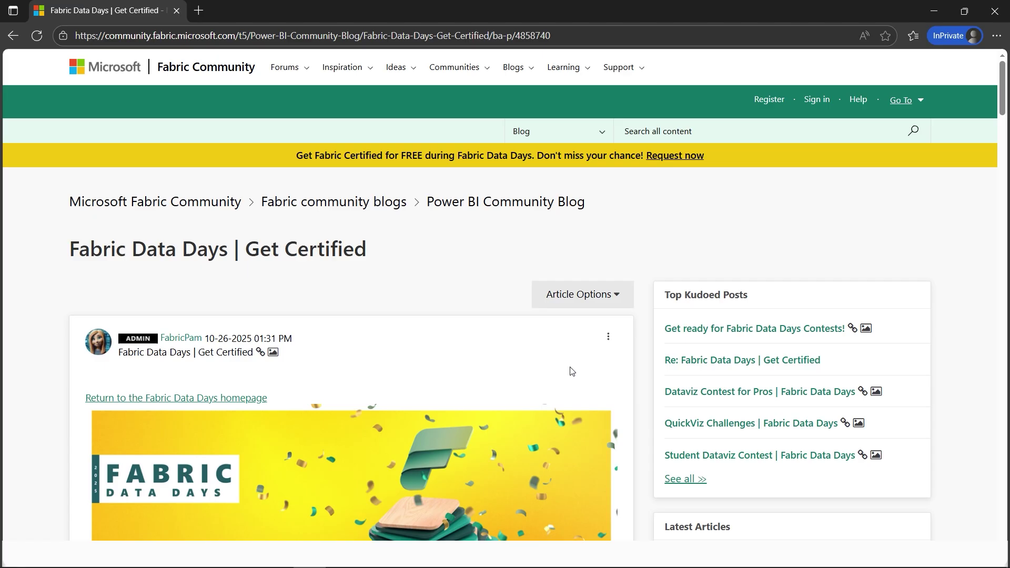
scroll(573, 364, down, 7)
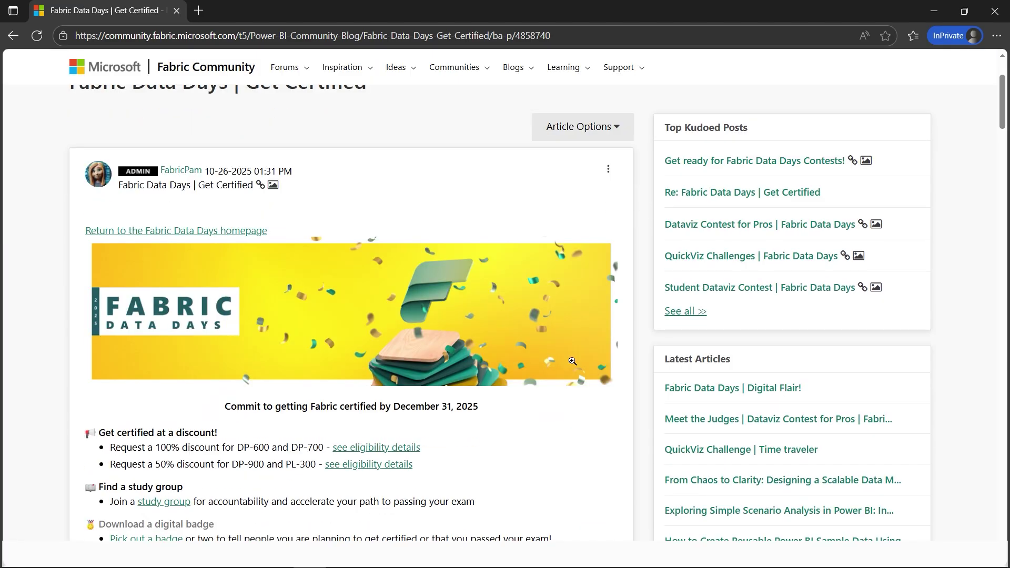
scroll(569, 364, up, 4)
scroll(527, 472, down, 1)
scroll(526, 472, down, 4)
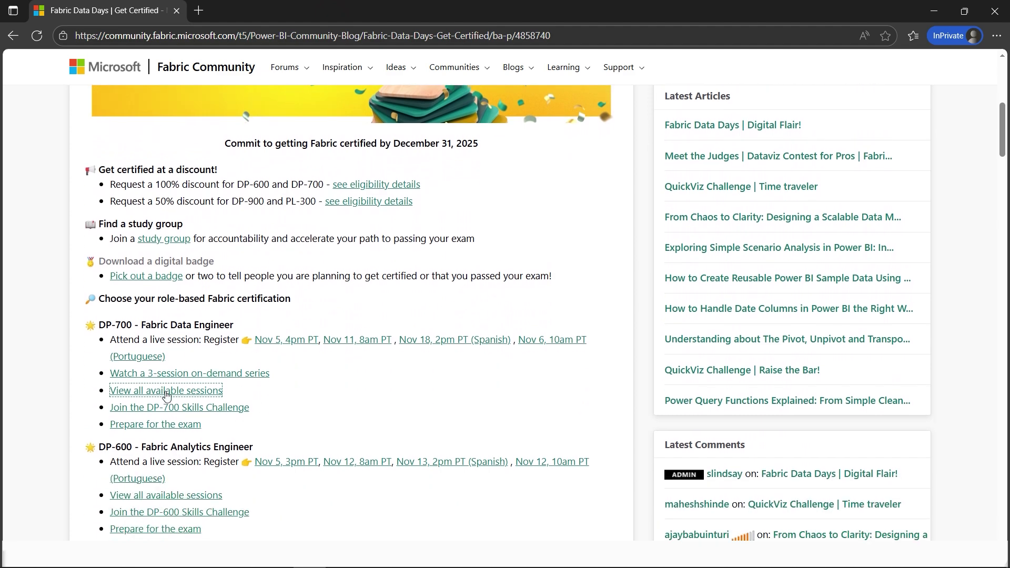
Open the full session schedule in a new tab and review the November 9 and 16 session hosts
middle_click(167, 393)
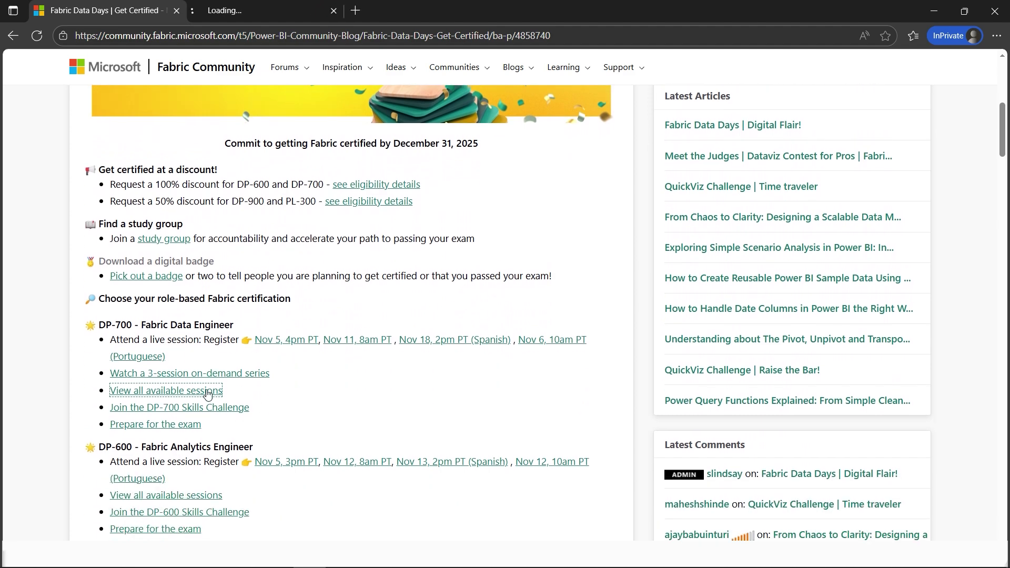
click(239, 9)
scroll(435, 388, down, 10)
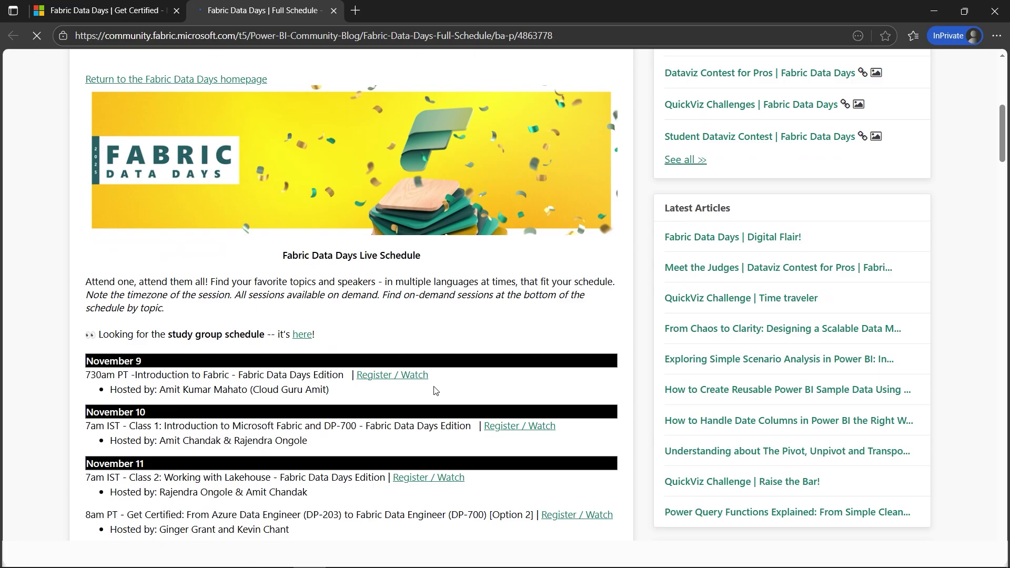
drag(161, 222, 333, 223)
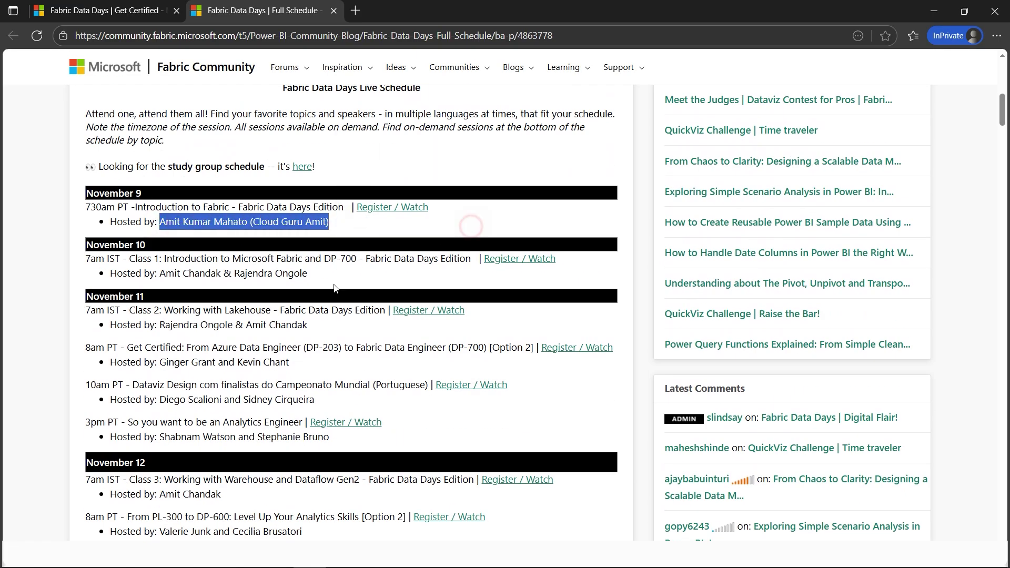
scroll(299, 372, down, 6)
scroll(289, 365, down, 13)
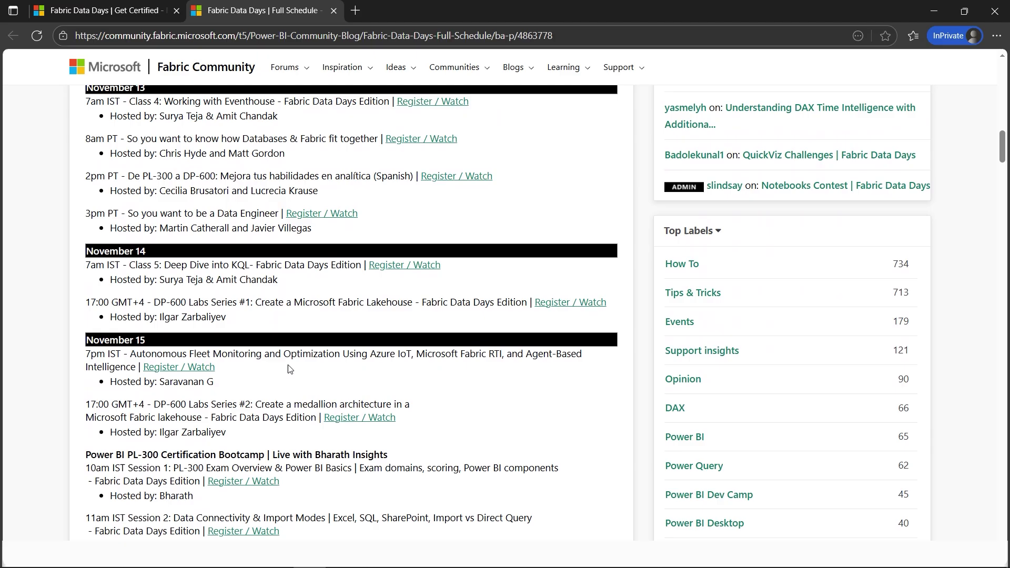
scroll(289, 365, down, 5)
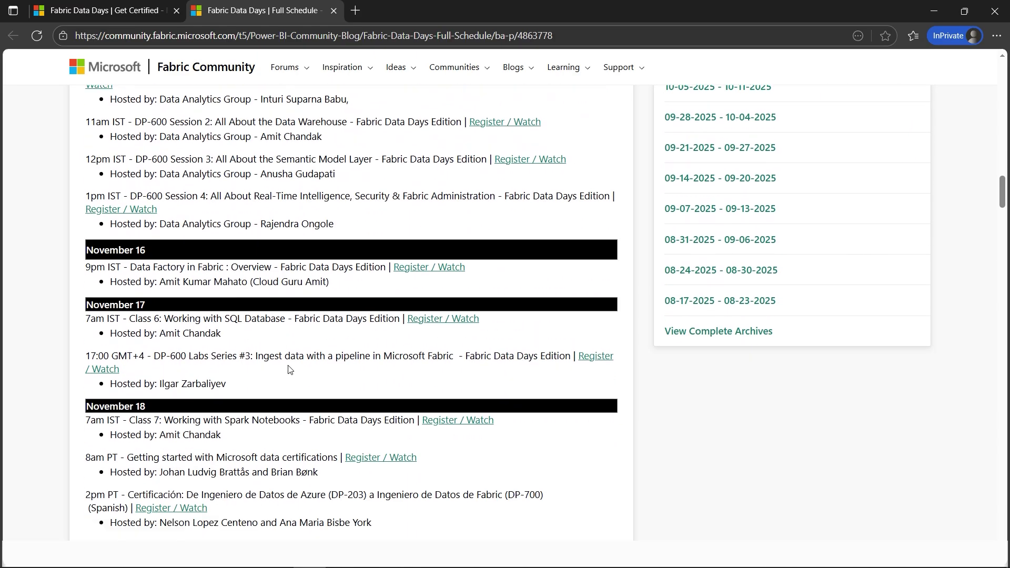
drag(161, 281, 330, 284)
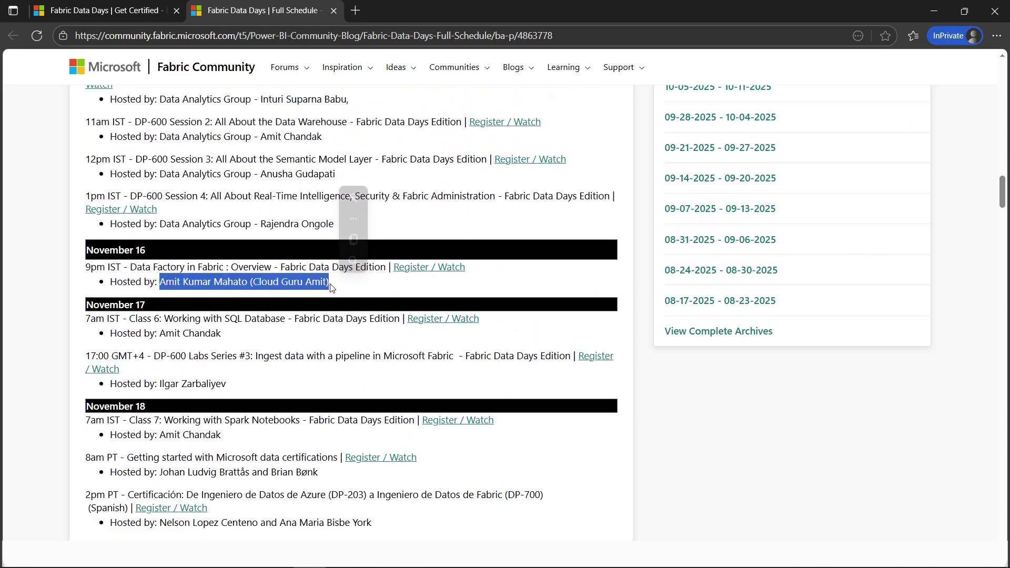
click(288, 293)
Browse further sessions, then open the November 16 'Data Factory in Fabric: Overview' recording
scroll(296, 368, down, 12)
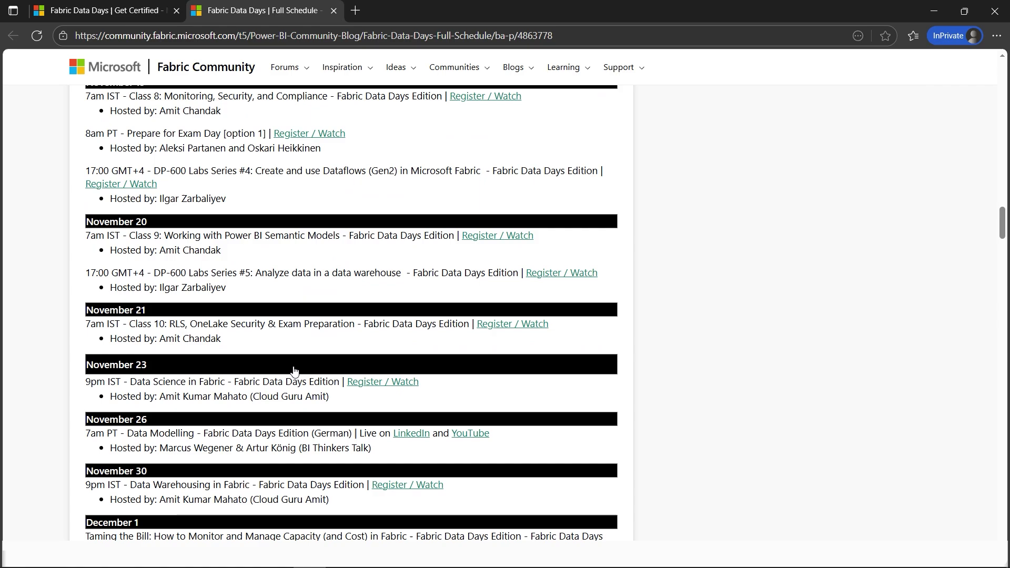
drag(161, 237, 337, 249)
click(126, 229)
drag(127, 228, 196, 226)
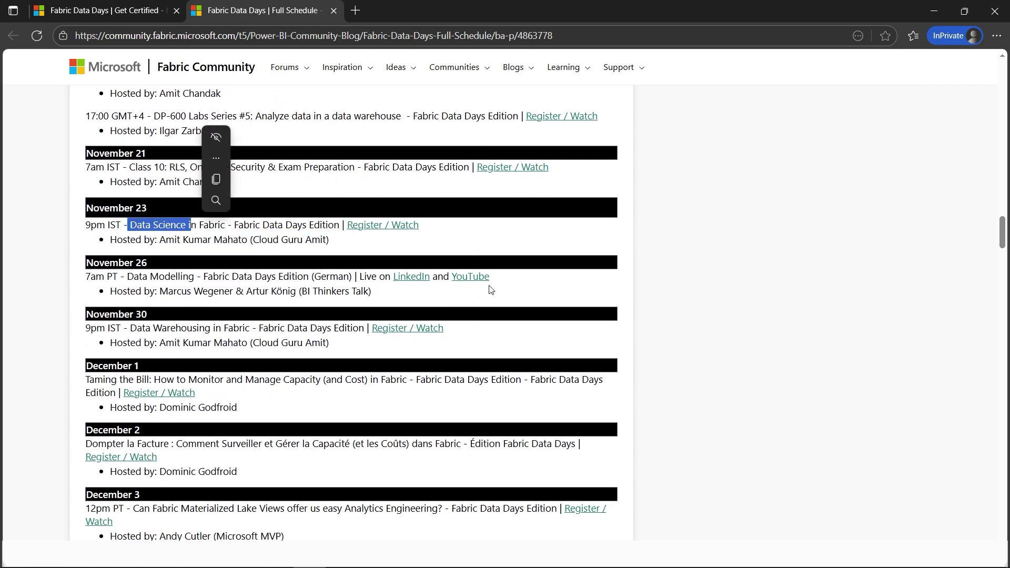
scroll(463, 311, up, 6)
scroll(392, 342, up, 5)
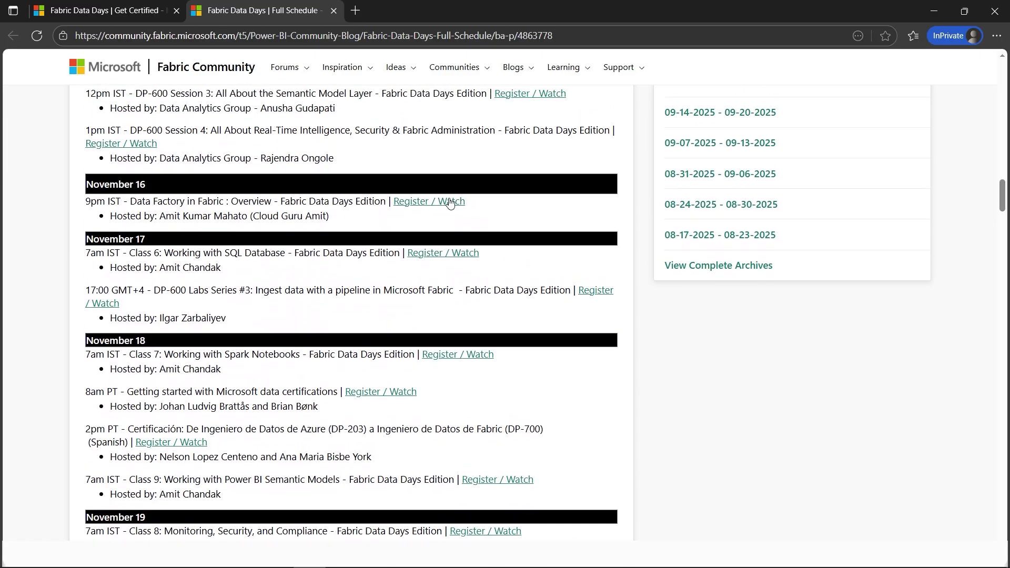
click(446, 203)
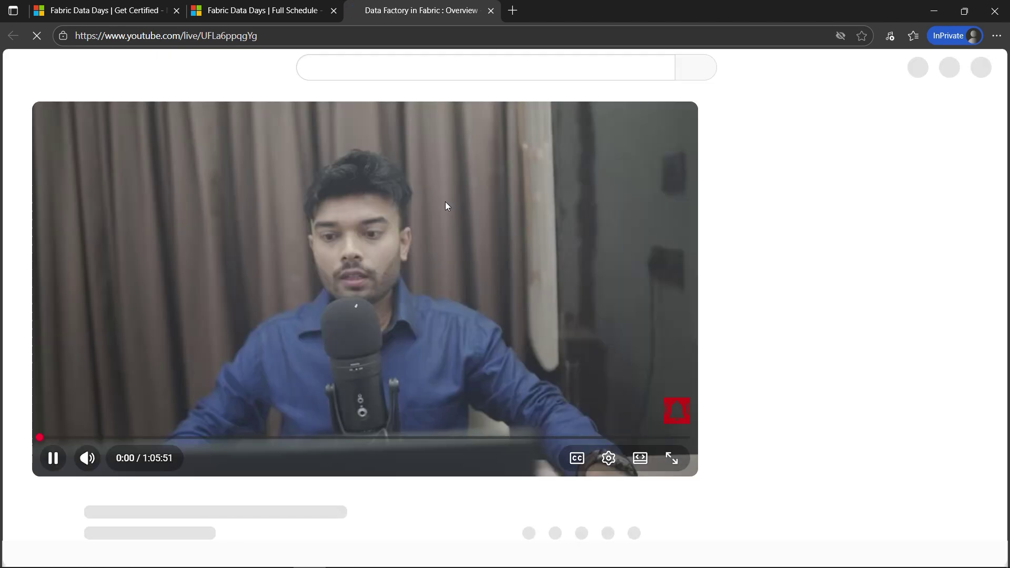
Pause and close the Data Factory recording, then pause the Introduction to Fabric recording
click(49, 457)
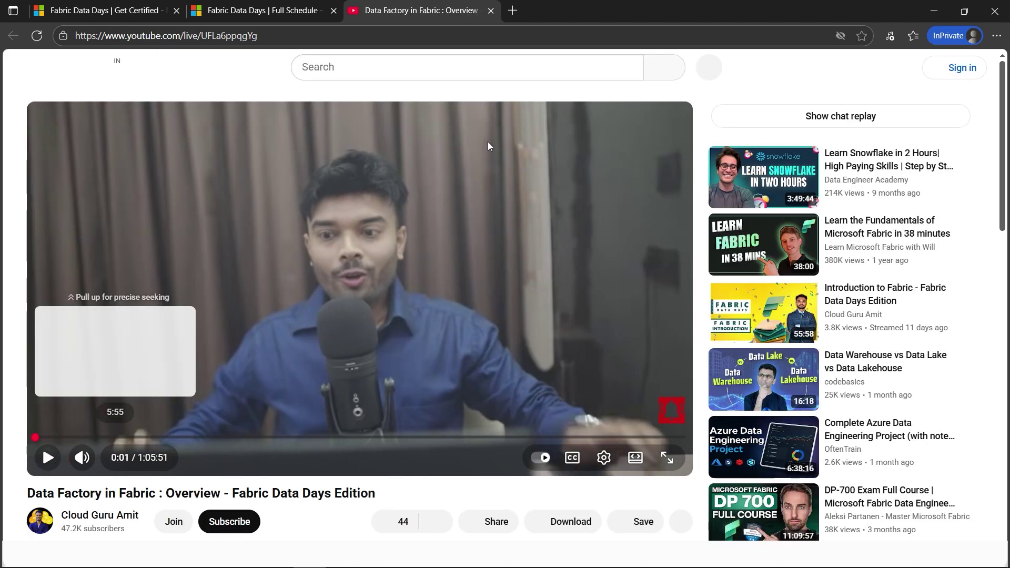
click(491, 12)
scroll(566, 417, up, 5)
scroll(566, 417, up, 15)
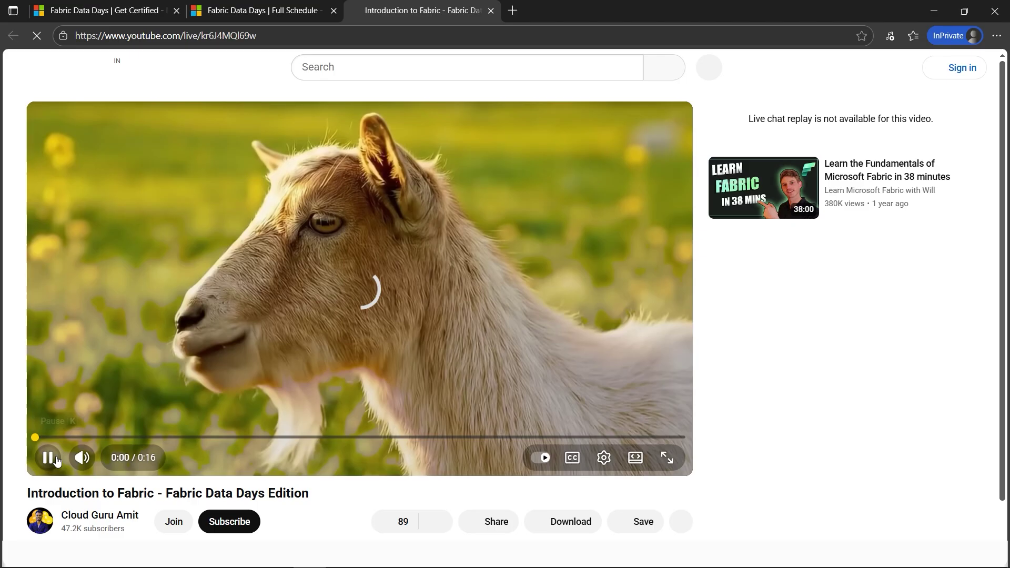
click(48, 457)
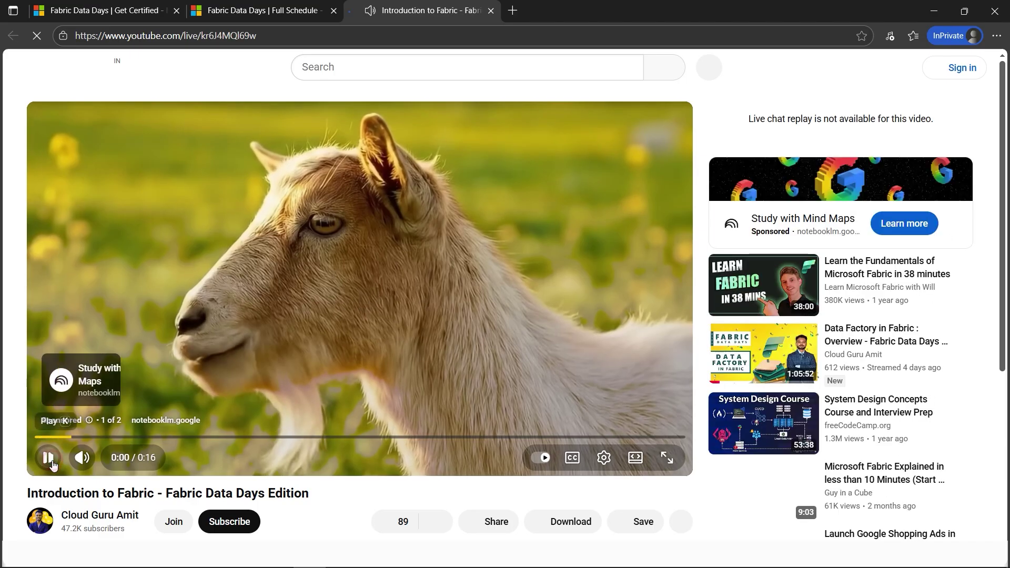
Close the Introduction to Fabric recording and review the Get Certified article's DP-600 and DP-700 offer
click(490, 11)
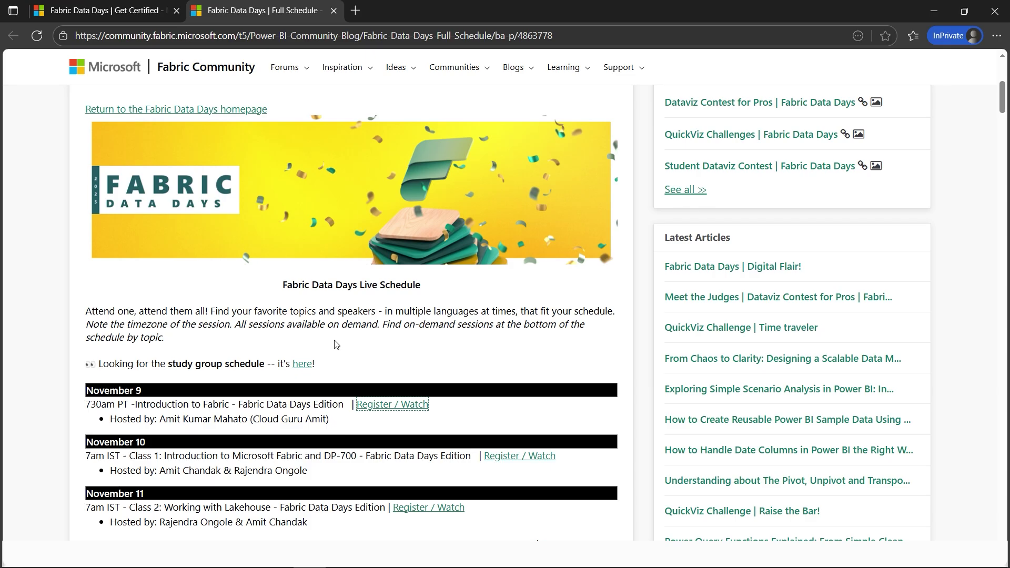
scroll(333, 342, down, 5)
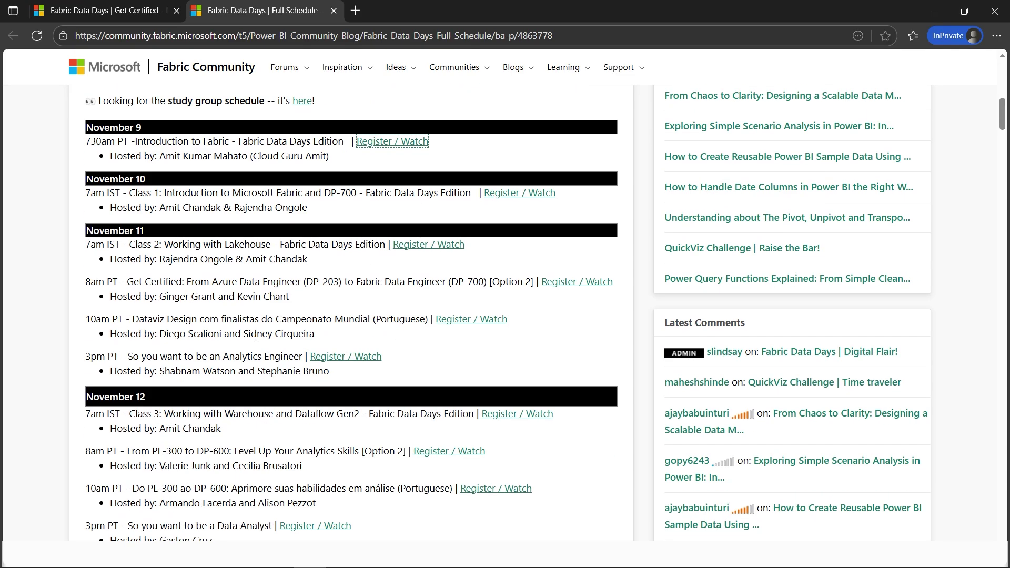
click(140, 11)
scroll(526, 447, up, 5)
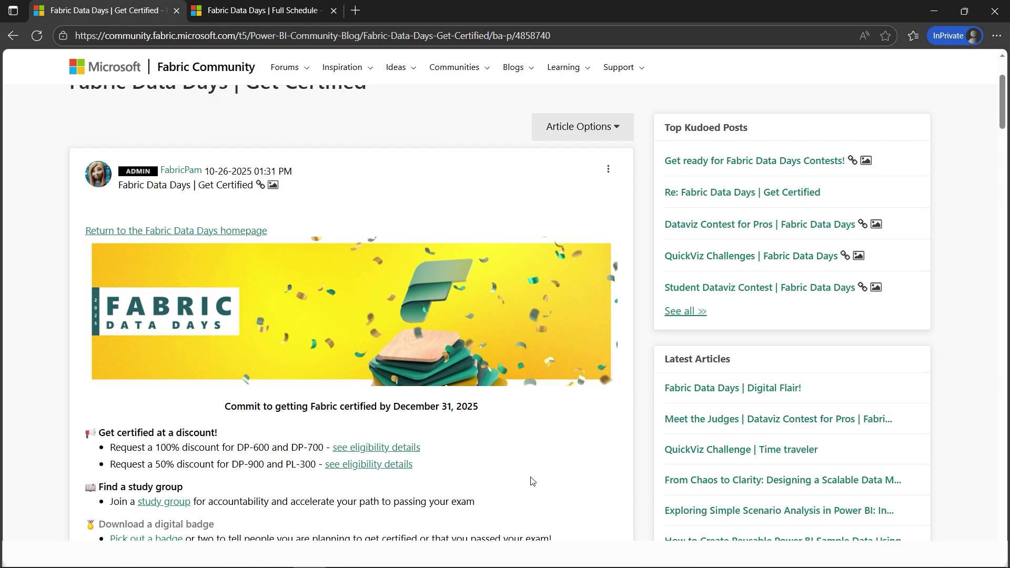
scroll(531, 480, down, 10)
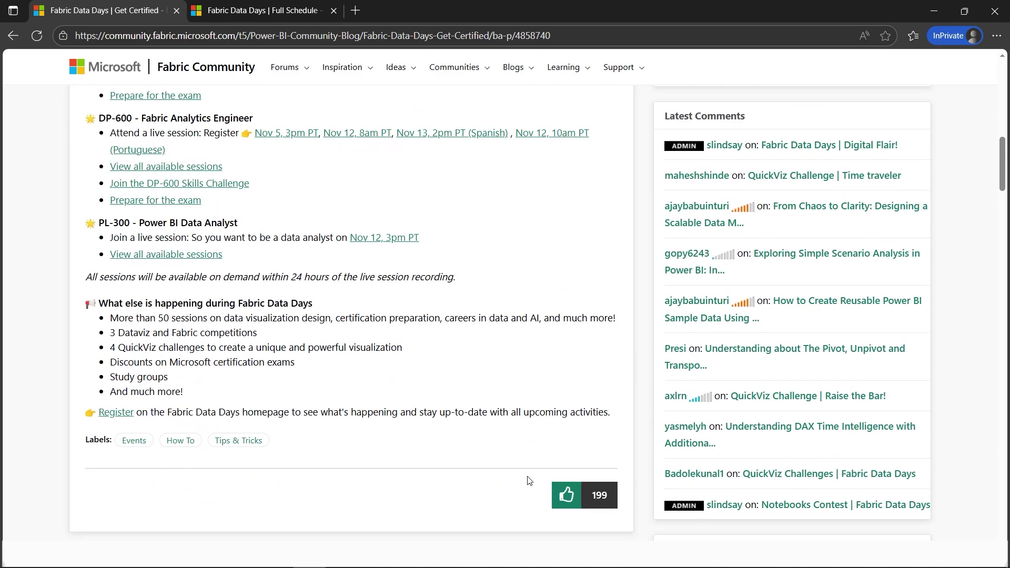
scroll(528, 480, up, 12)
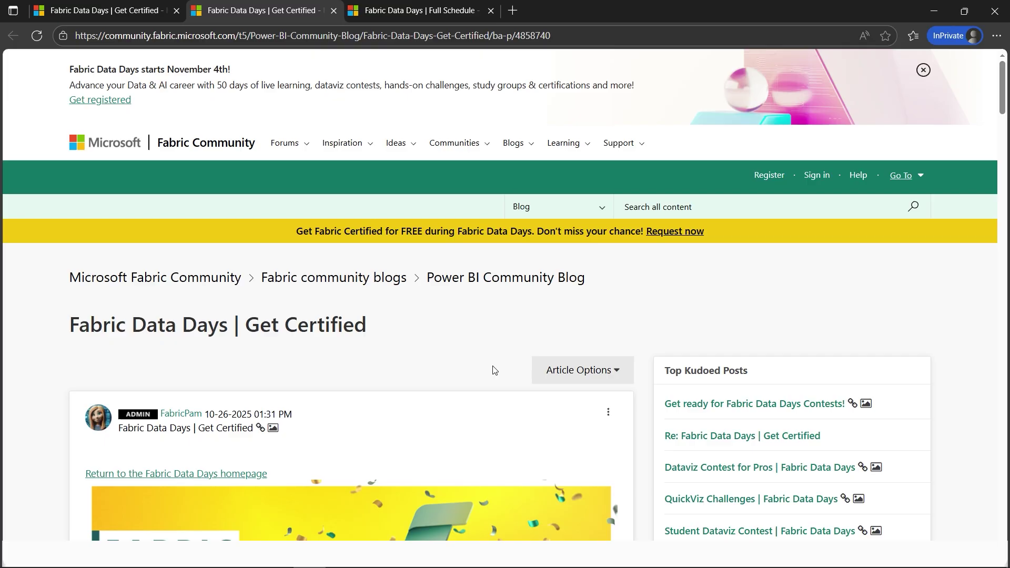
scroll(493, 370, down, 7)
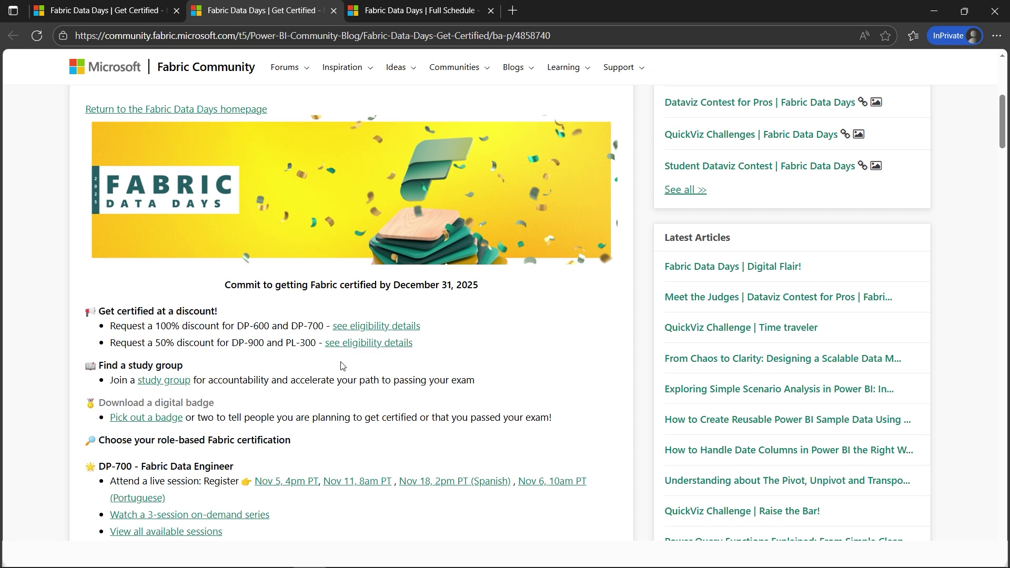
drag(235, 327, 324, 327)
Read the DP-900/PL-300 voucher request page's sign-in prompt and sign in to the Fabric Community
click(549, 321)
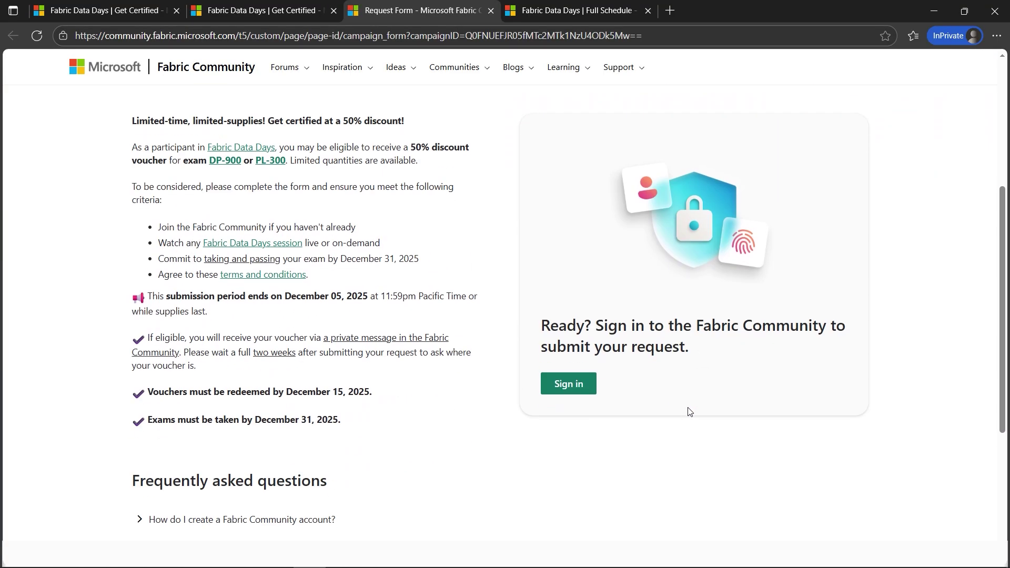
scroll(321, 377, up, 3)
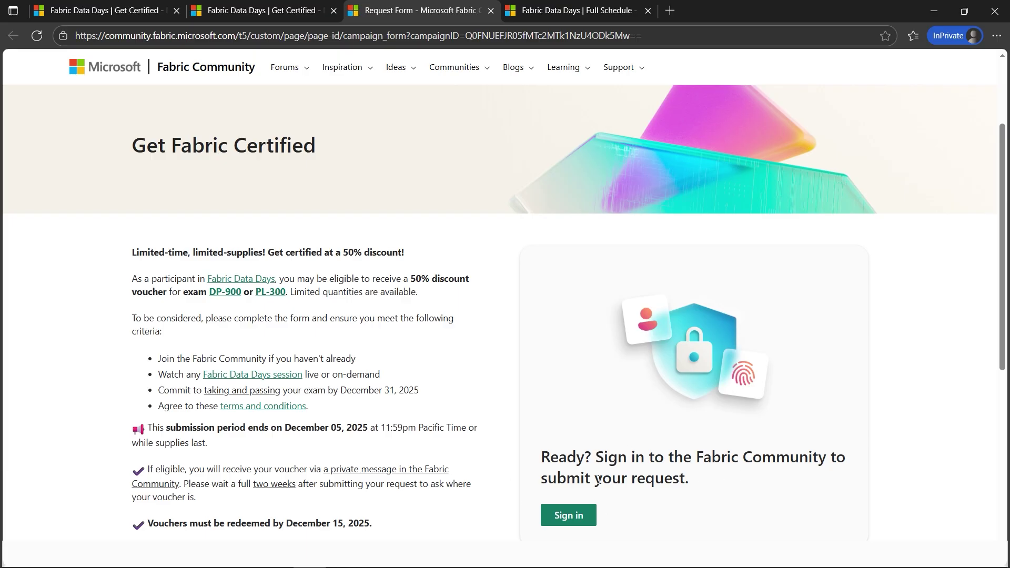
drag(599, 480, 696, 480)
click(881, 476)
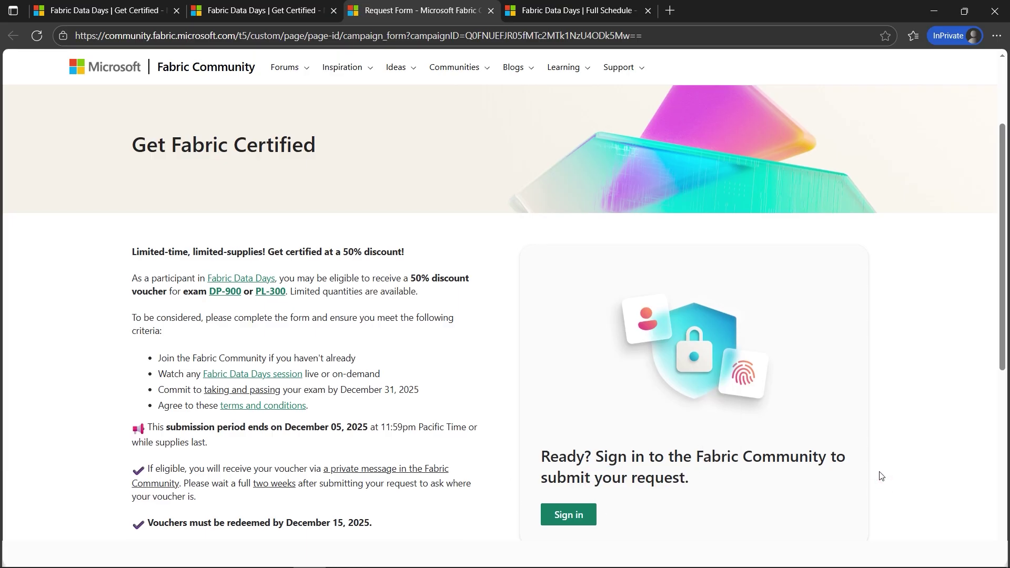
scroll(863, 472, down, 3)
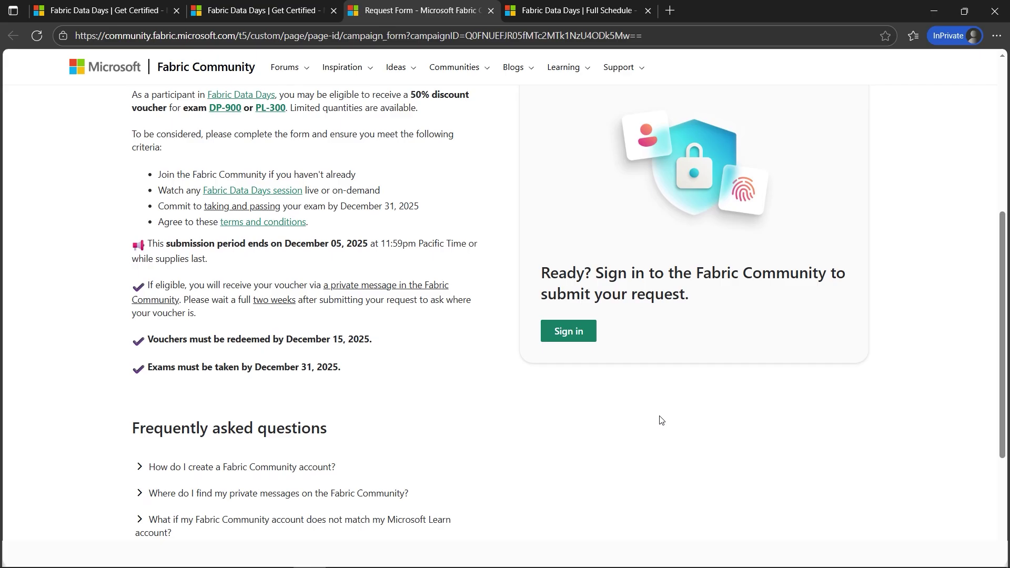
scroll(661, 419, up, 1)
click(576, 387)
Switch back to the Request Form tab and scroll up to the empty voucher fields
key(ctrl+shift+Tab)
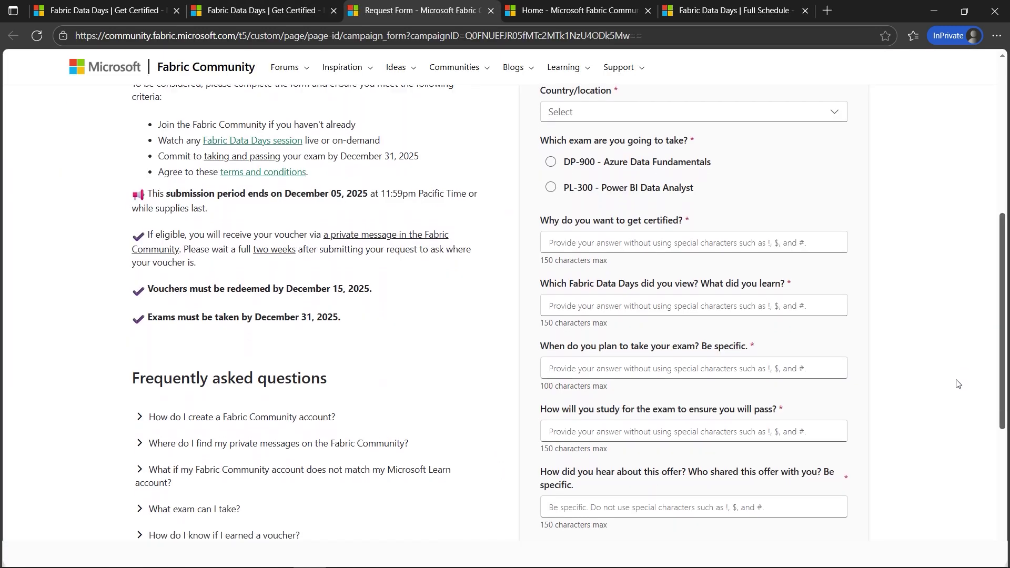
scroll(956, 385, up, 1)
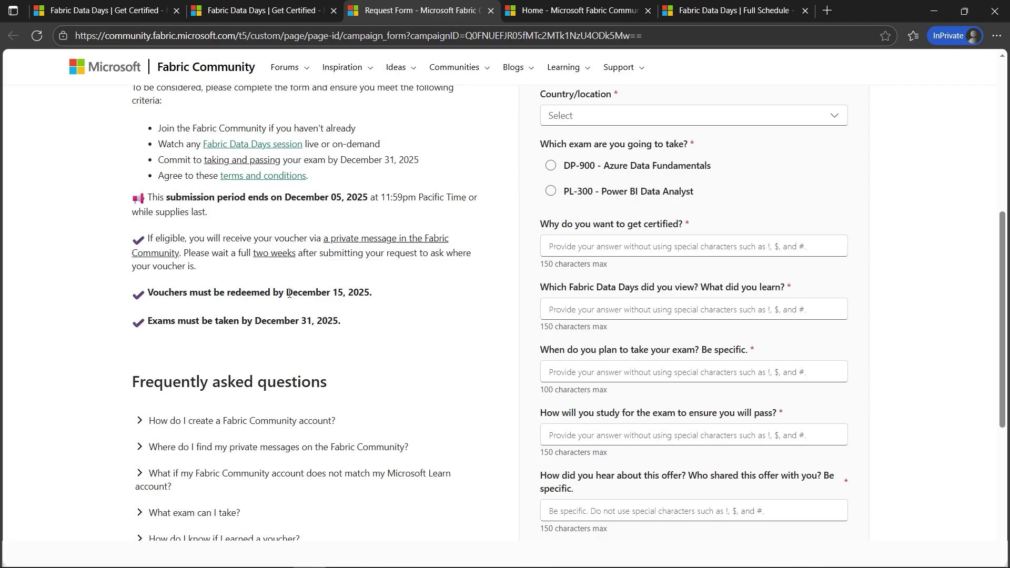
Check the deadlines: redeem vouchers by December 15, 2025 and take exams by December 31, 2025
drag(288, 293, 369, 293)
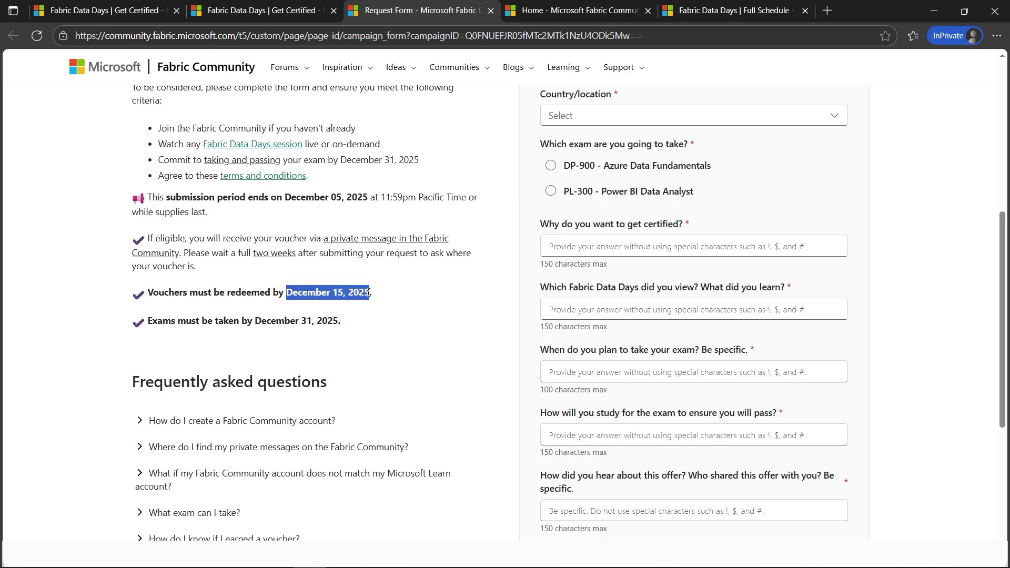
drag(370, 293, 369, 293)
click(285, 294)
drag(285, 294, 371, 293)
click(253, 342)
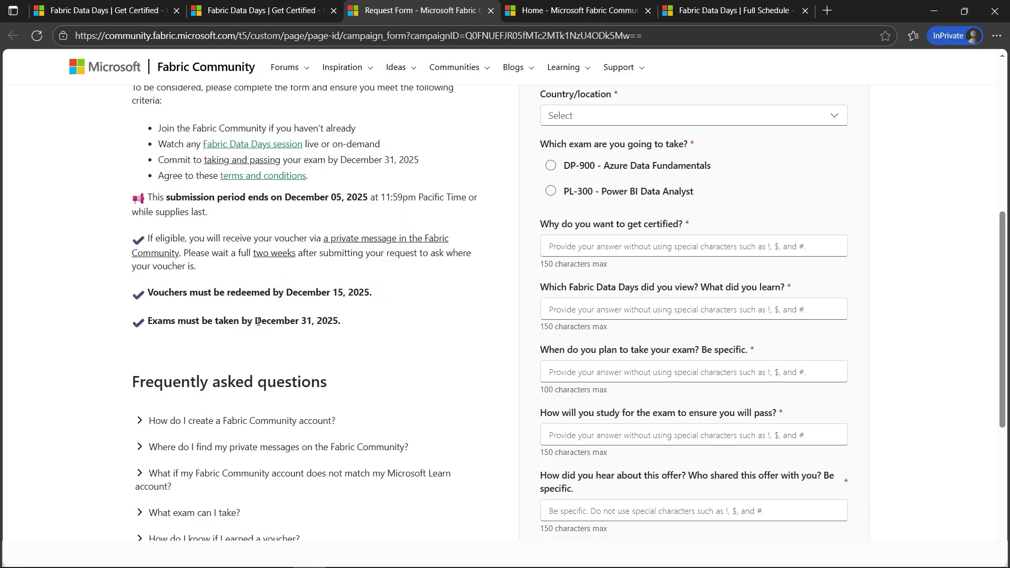
drag(258, 322, 342, 322)
click(411, 361)
Choose PL-300 as the exam and start answering which Fabric Data Days session was viewed
click(551, 198)
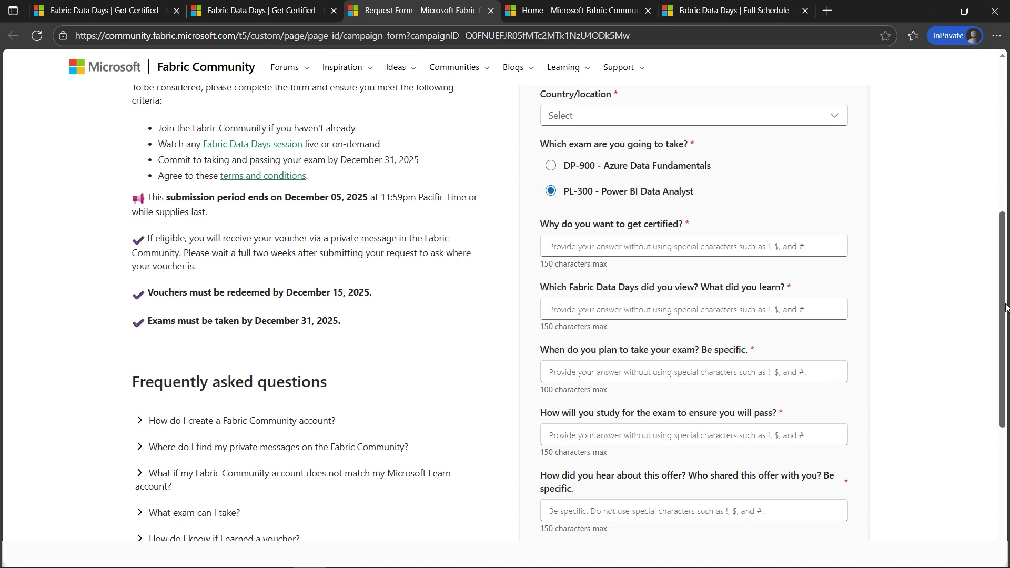
scroll(1006, 308, down, 1)
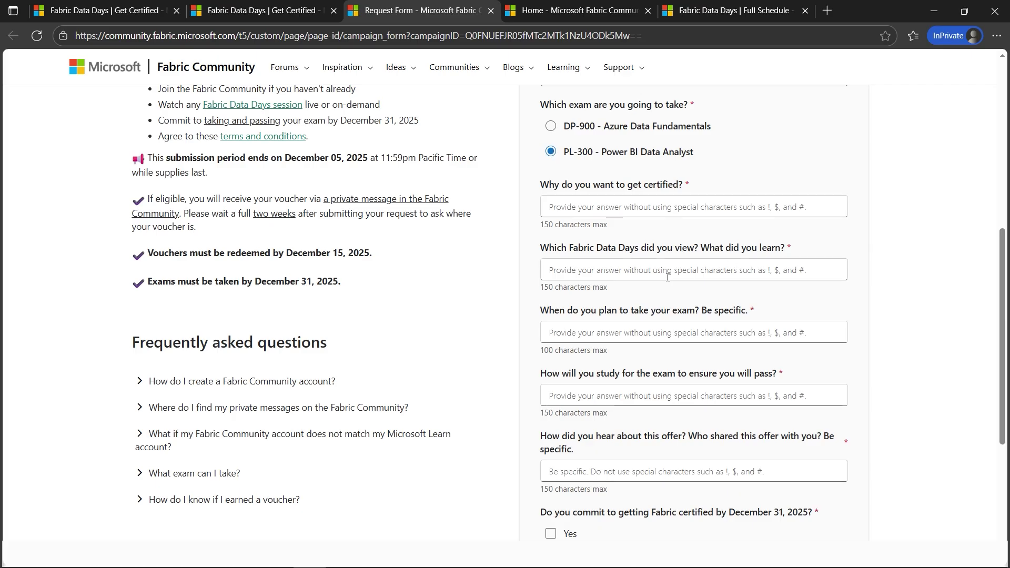
click(667, 275)
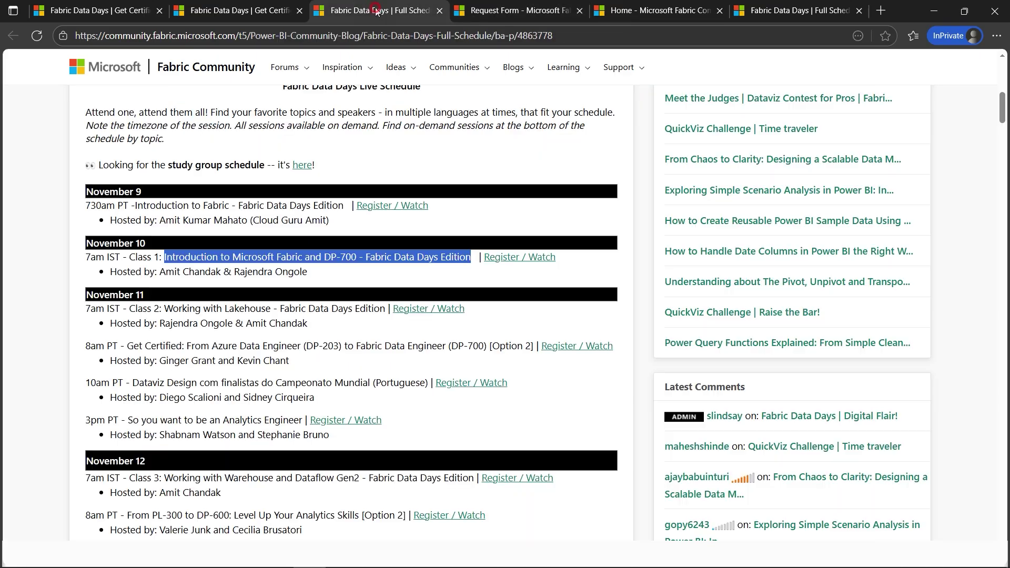
Review the Data Science in Fabric session on the Full Schedule, then return to the request form
click(520, 277)
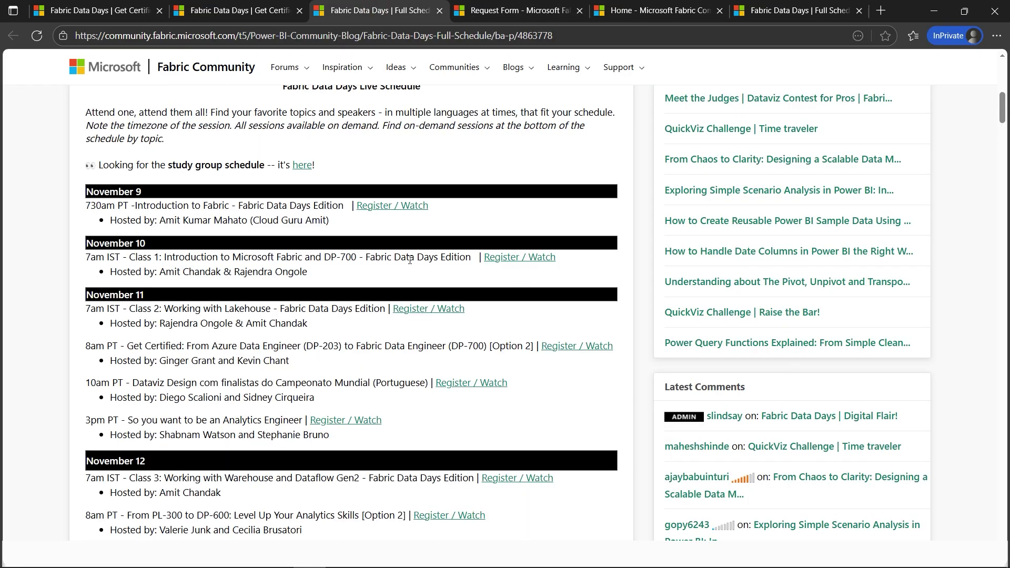
scroll(404, 398, down, 15)
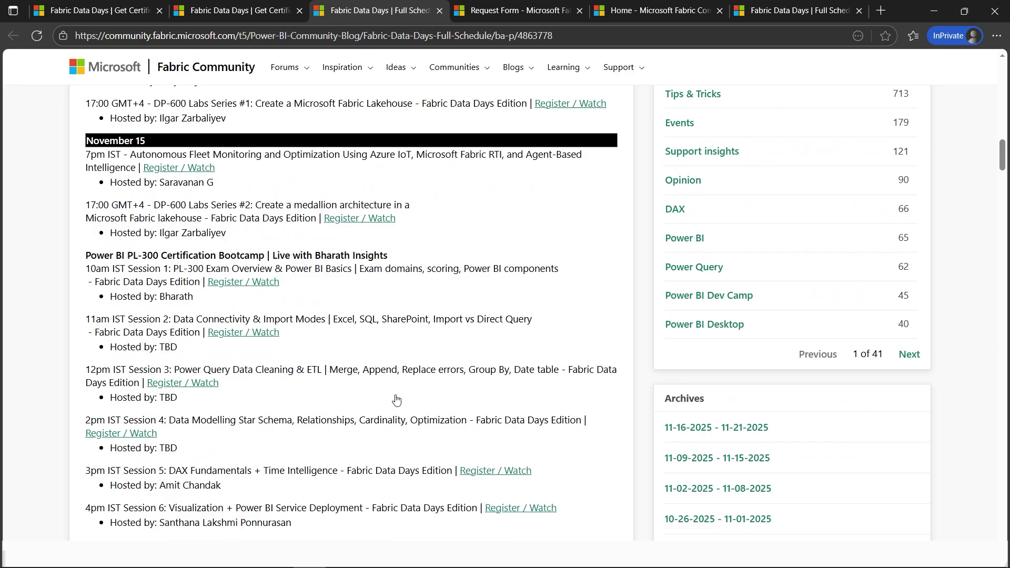
drag(1002, 200, 1005, 232)
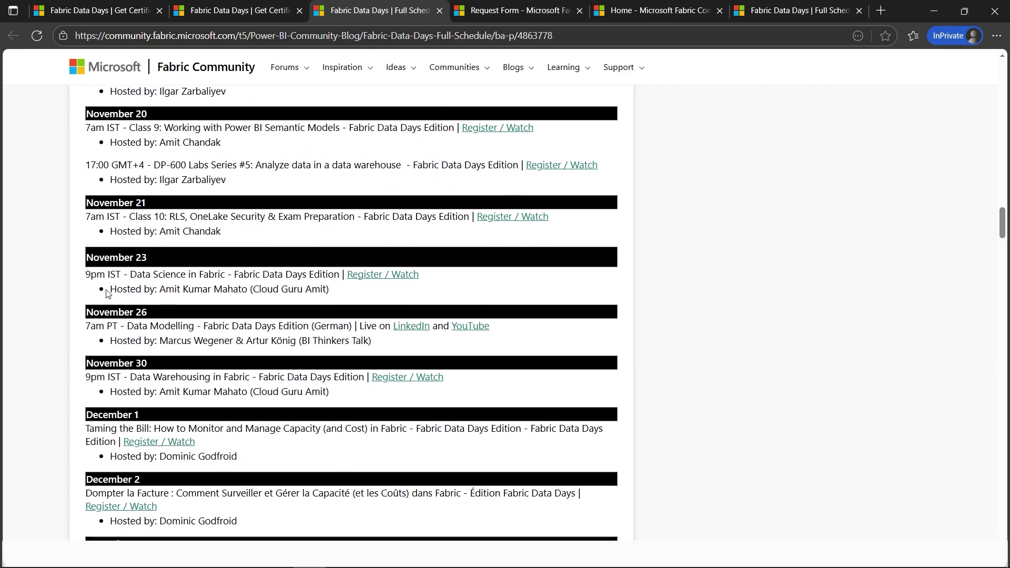
drag(130, 274, 419, 274)
click(677, 289)
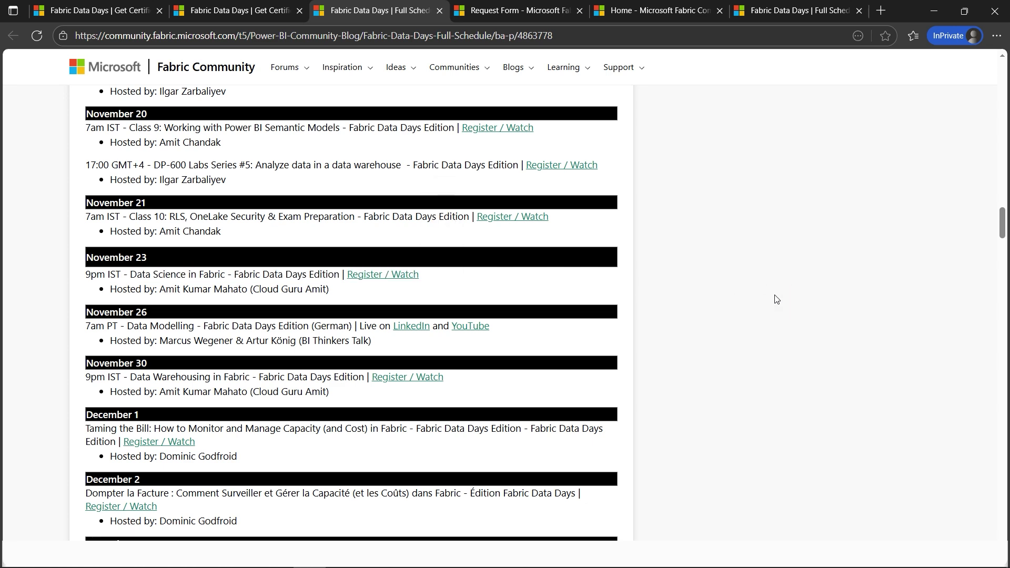
click(502, 10)
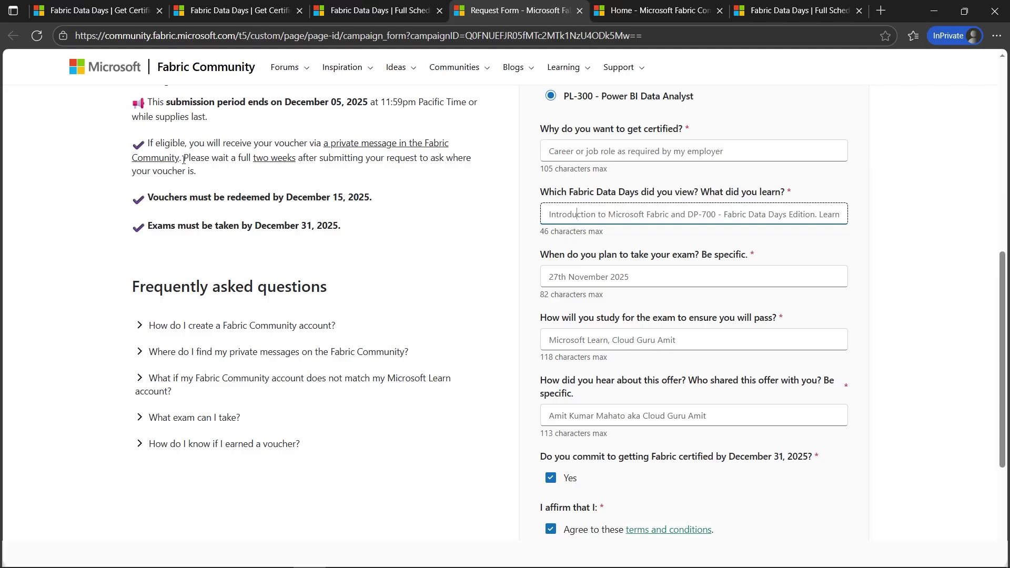
drag(185, 158, 345, 171)
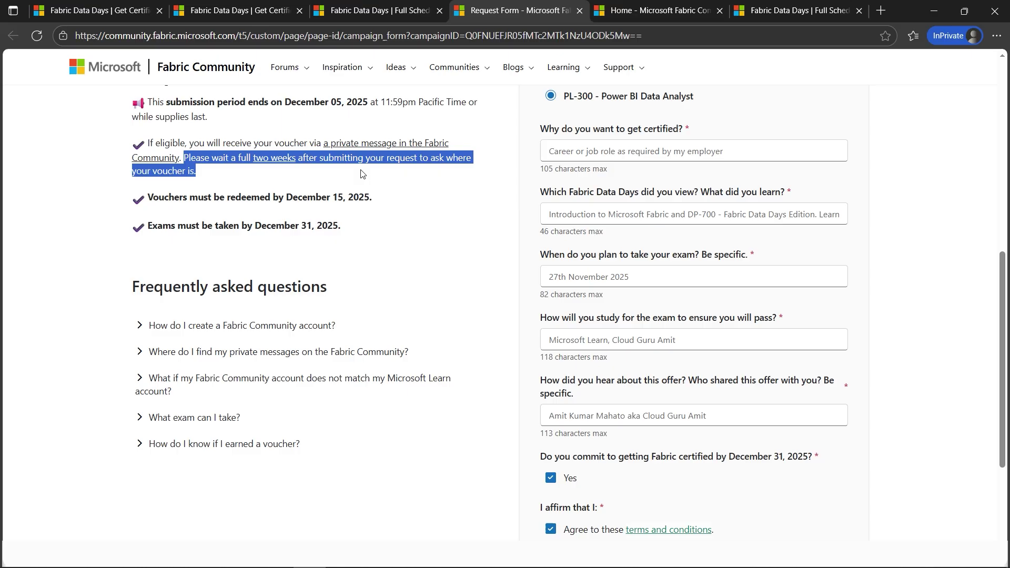
click(87, 203)
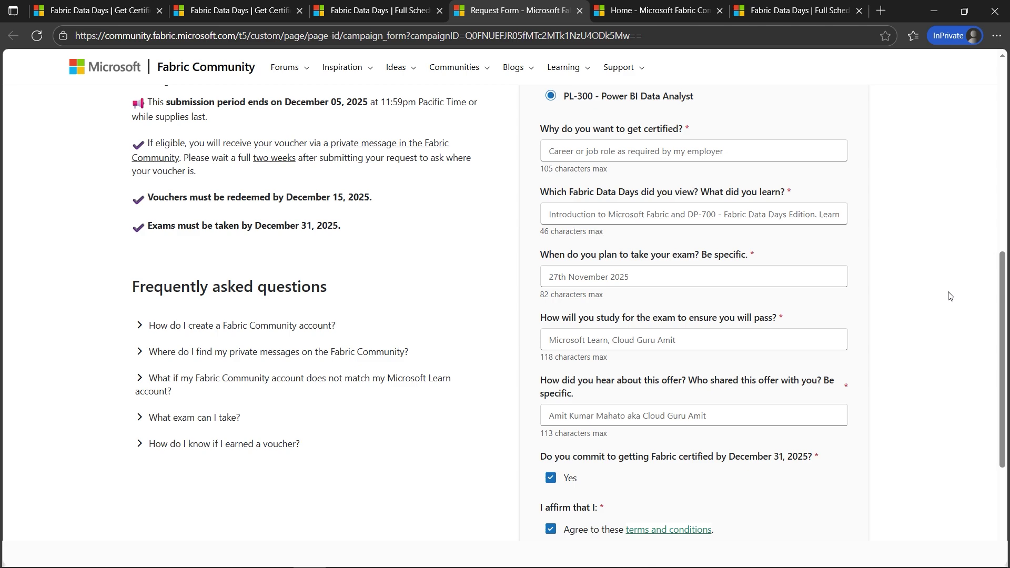
click(103, 16)
scroll(367, 284, up, 5)
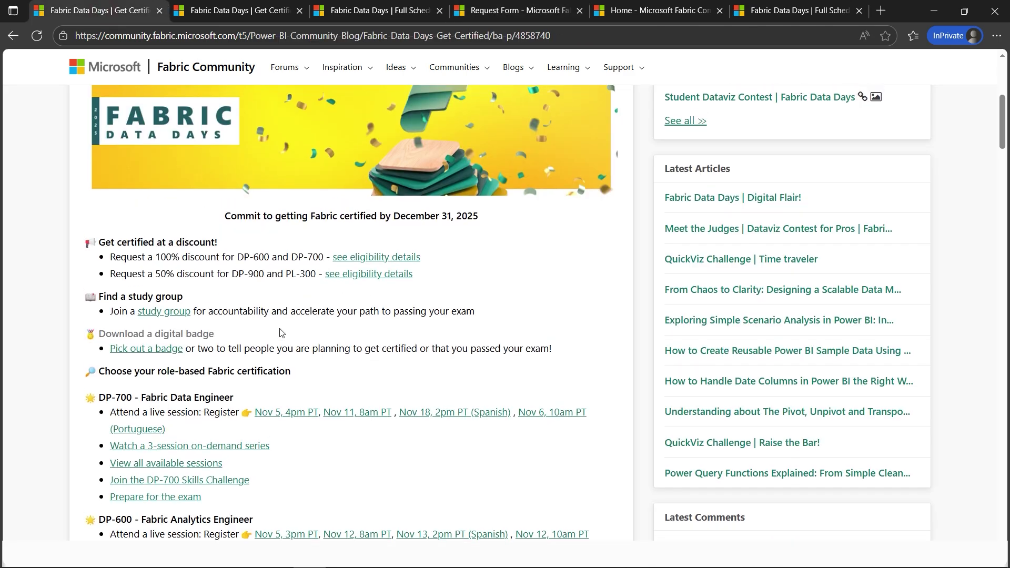
scroll(273, 377, down, 5)
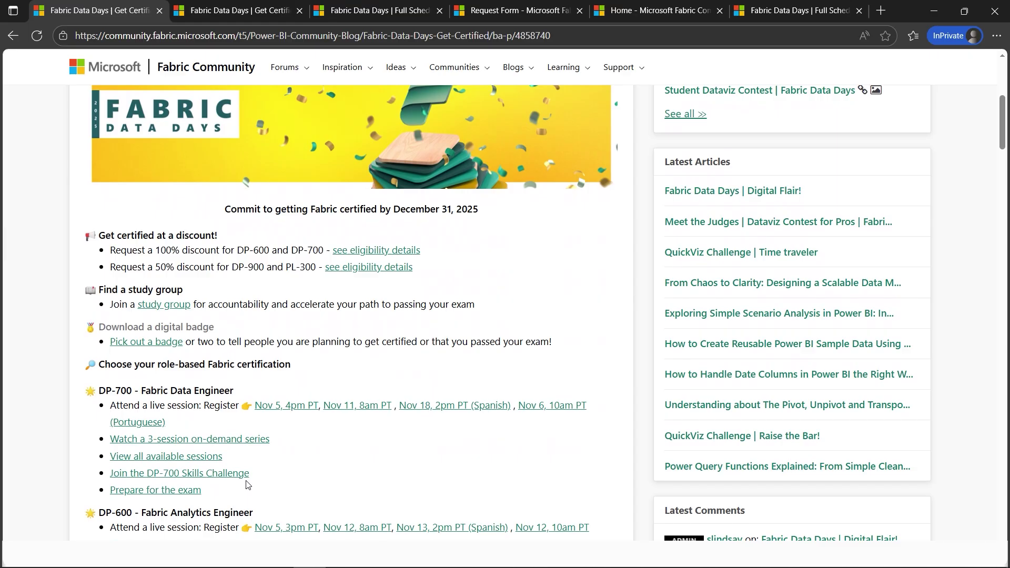
scroll(247, 485, down, 10)
click(487, 14)
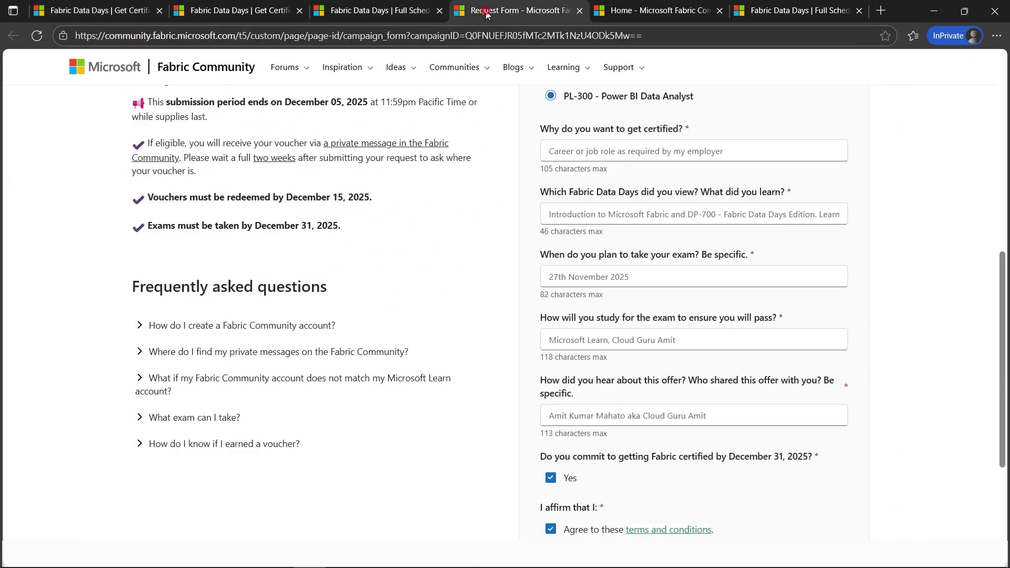
scroll(1001, 328, down, 1)
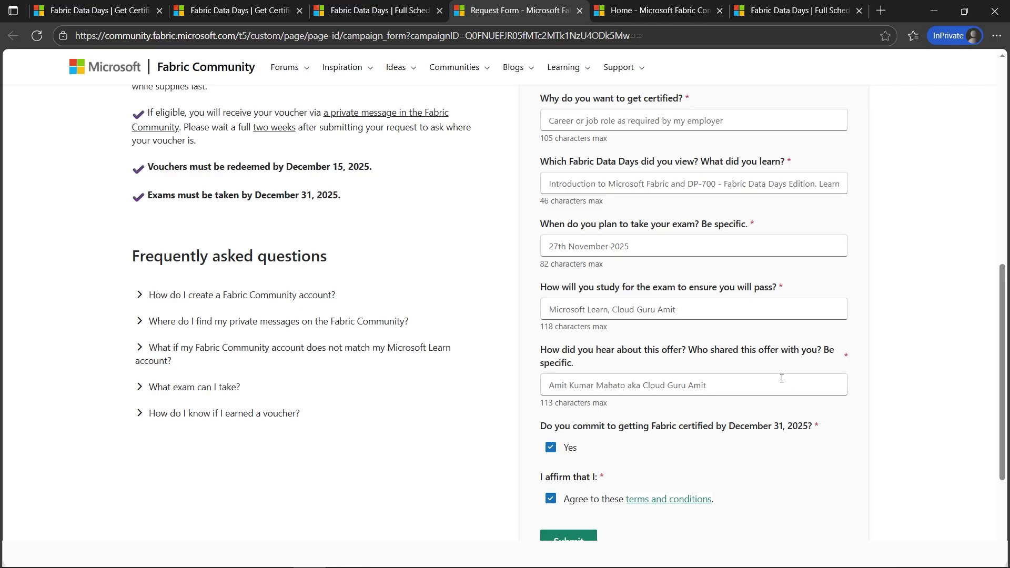
scroll(1000, 459, down, 2)
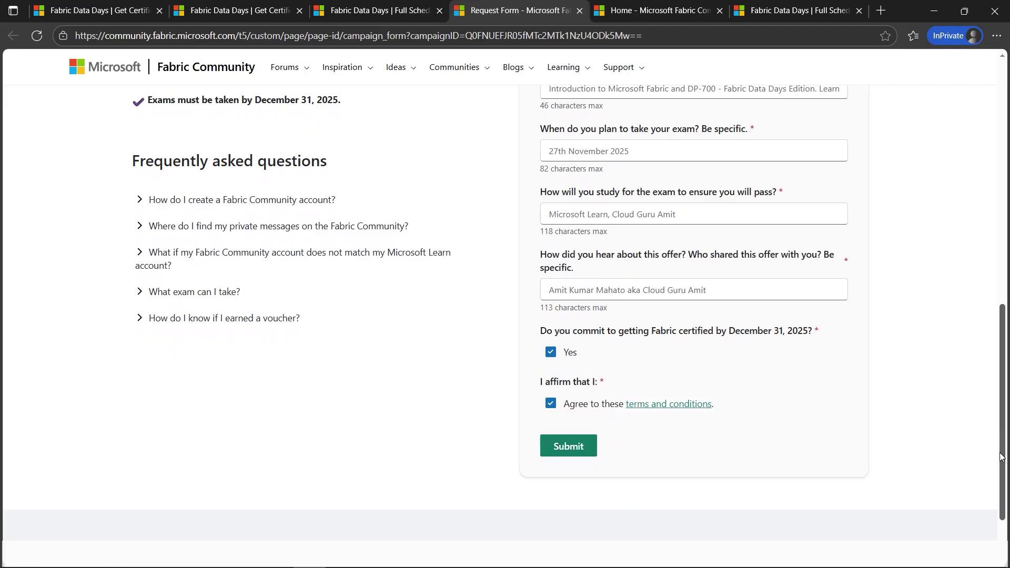
scroll(771, 235, up, 2)
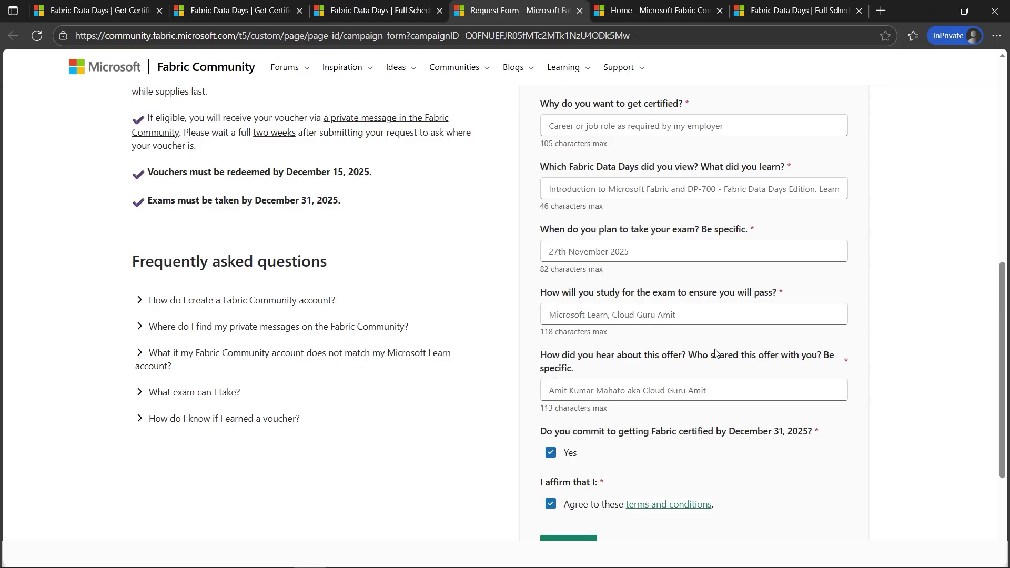
scroll(710, 468, down, 1)
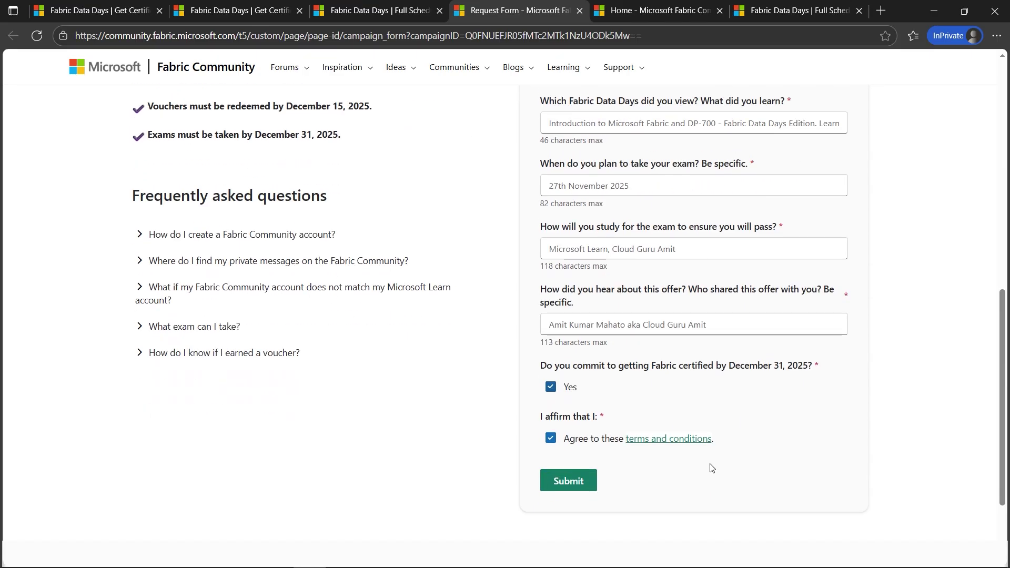
Submit the PL-300 voucher request and review the 50% discount confirmation page
click(567, 487)
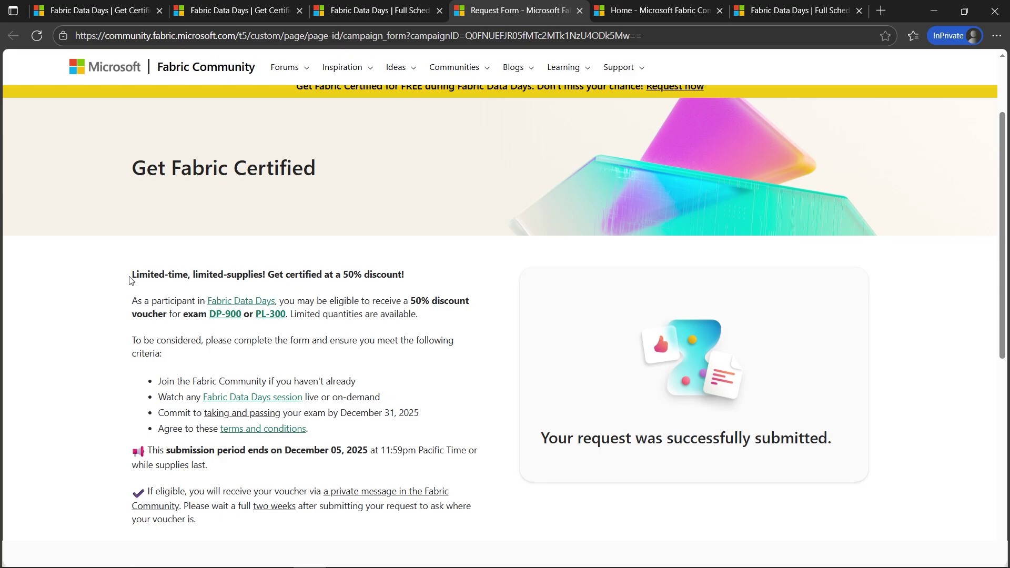
drag(130, 281, 411, 278)
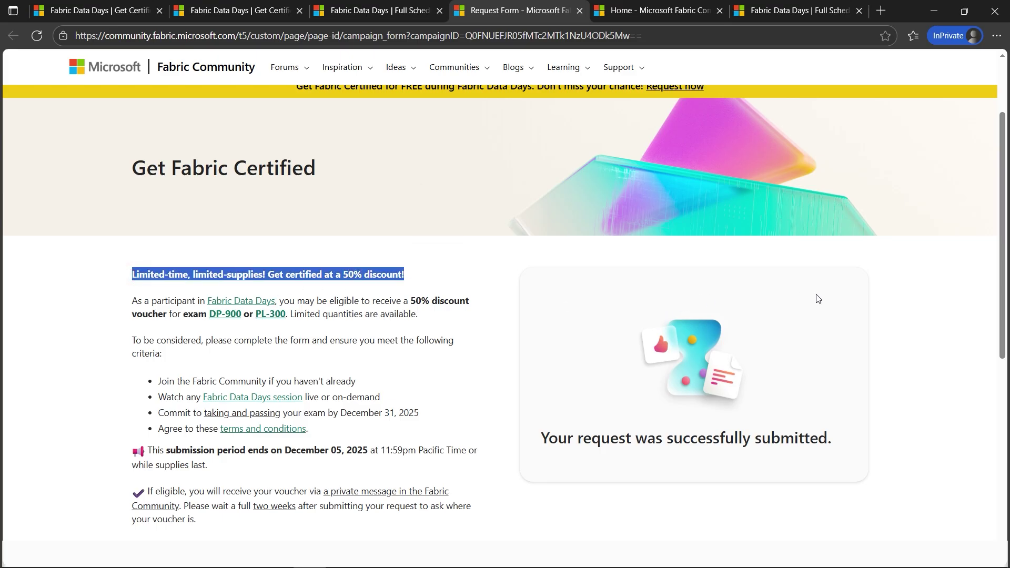
click(901, 298)
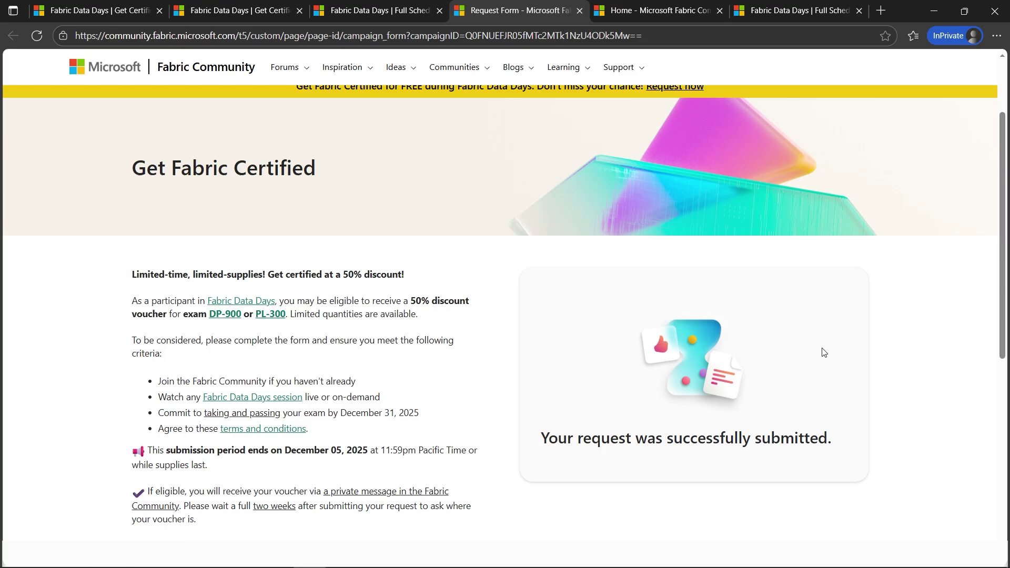
scroll(823, 353, up, 3)
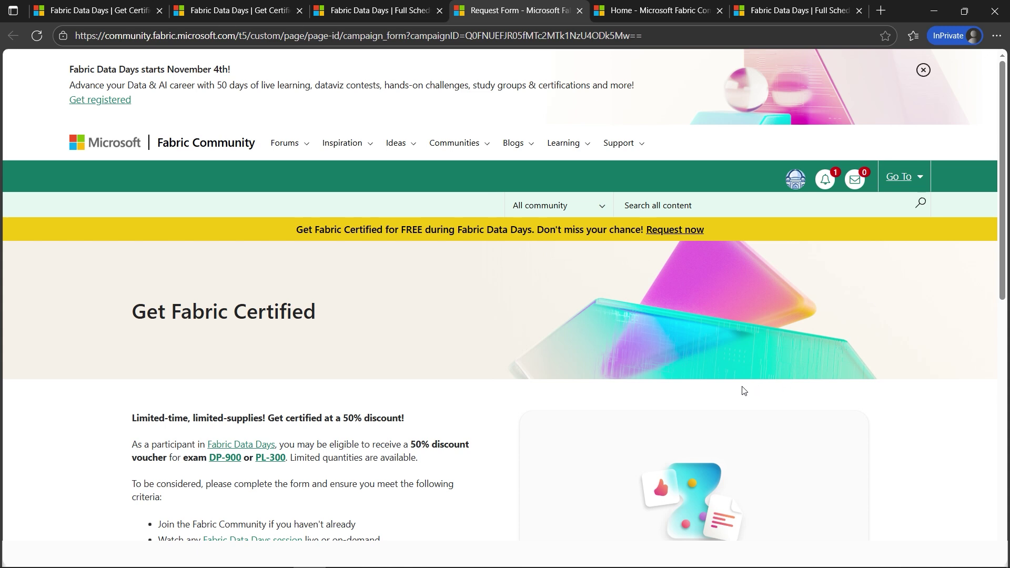
Return to the Get Certified article and review the 100% discount offer for DP-600 and DP-700
click(100, 11)
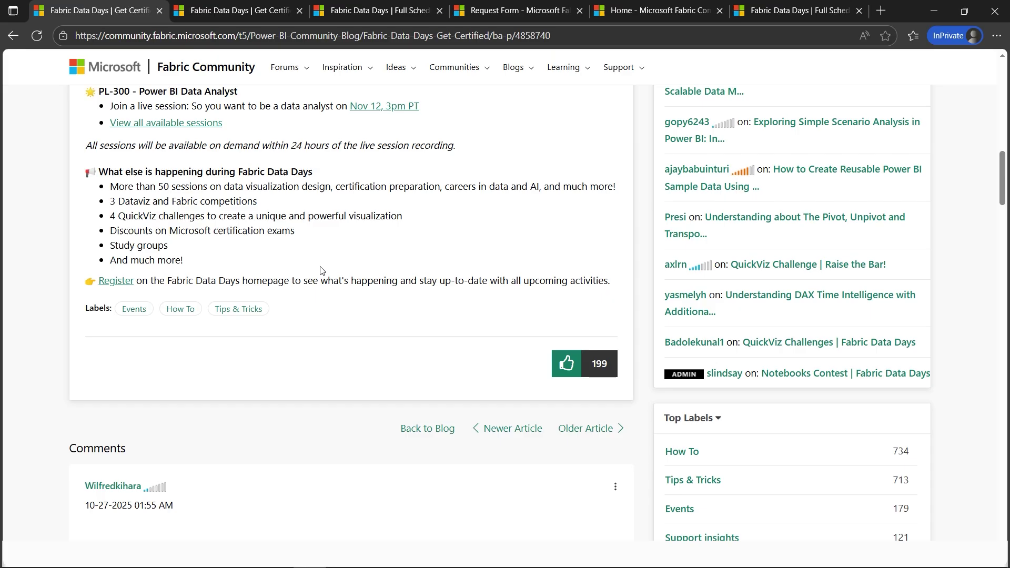
scroll(316, 345, up, 15)
scroll(309, 349, down, 4)
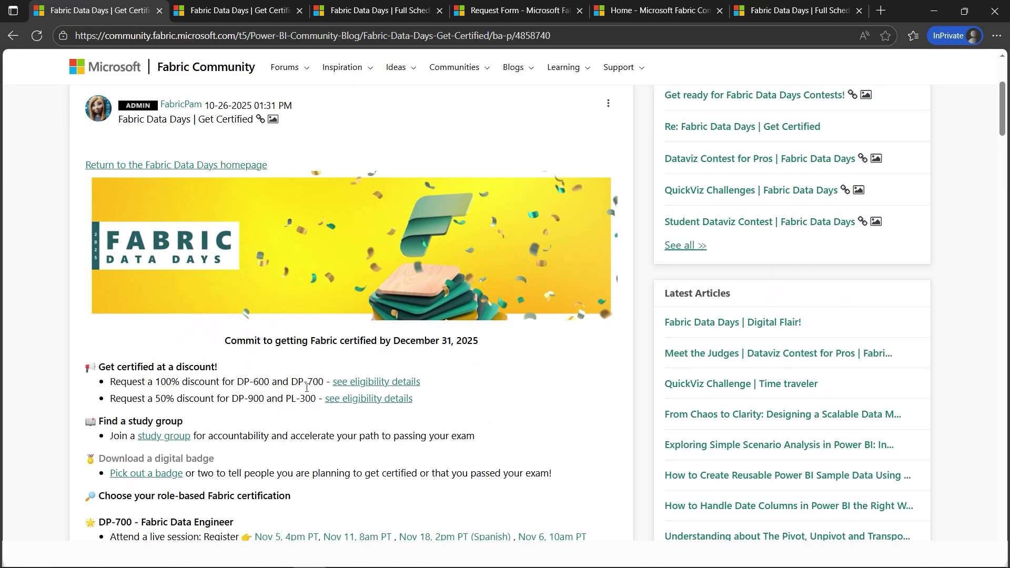
drag(157, 382, 307, 382)
click(297, 367)
drag(290, 383, 268, 389)
click(204, 390)
drag(155, 382, 324, 383)
click(74, 357)
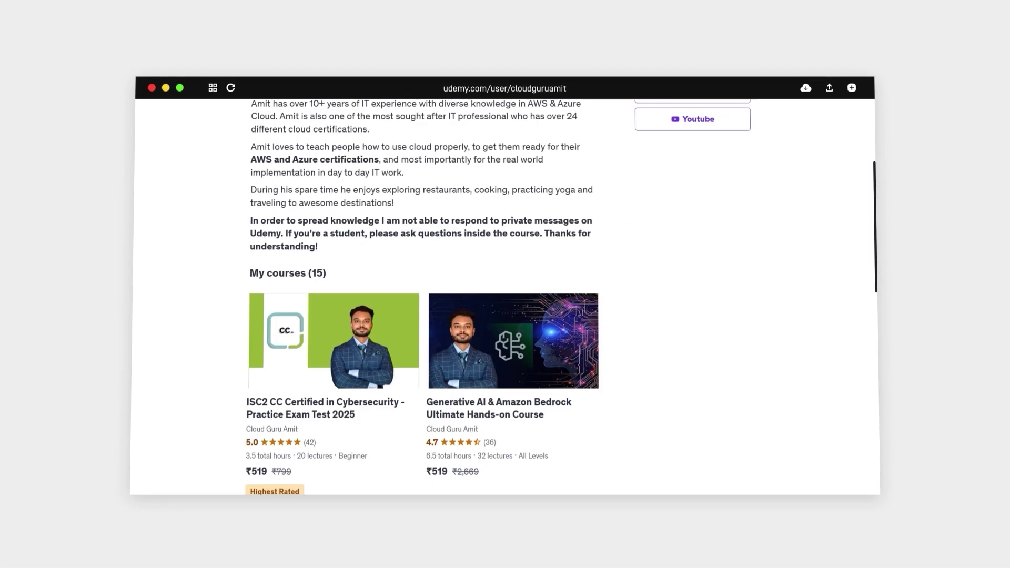
scroll(505, 274, down, 5)
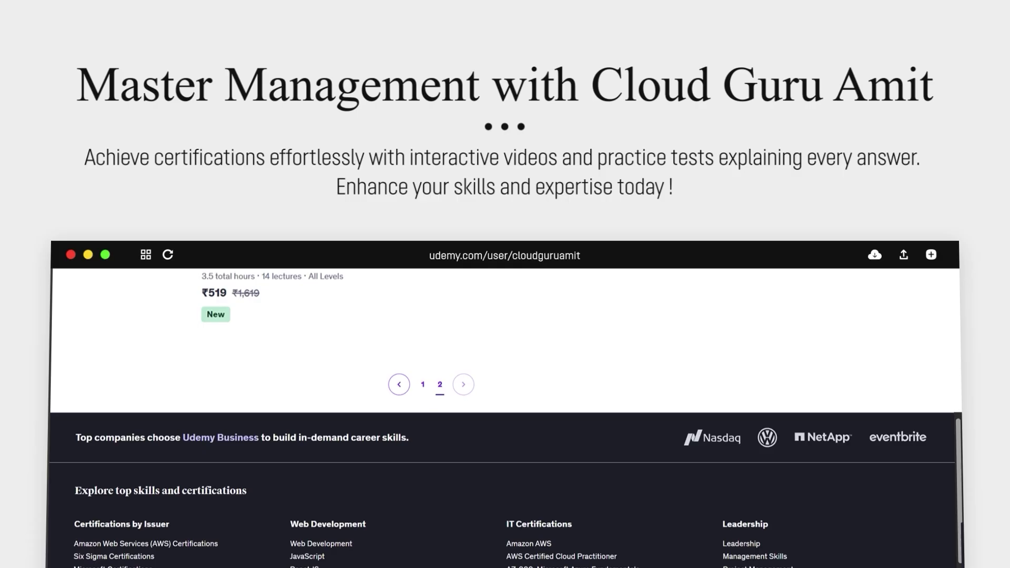